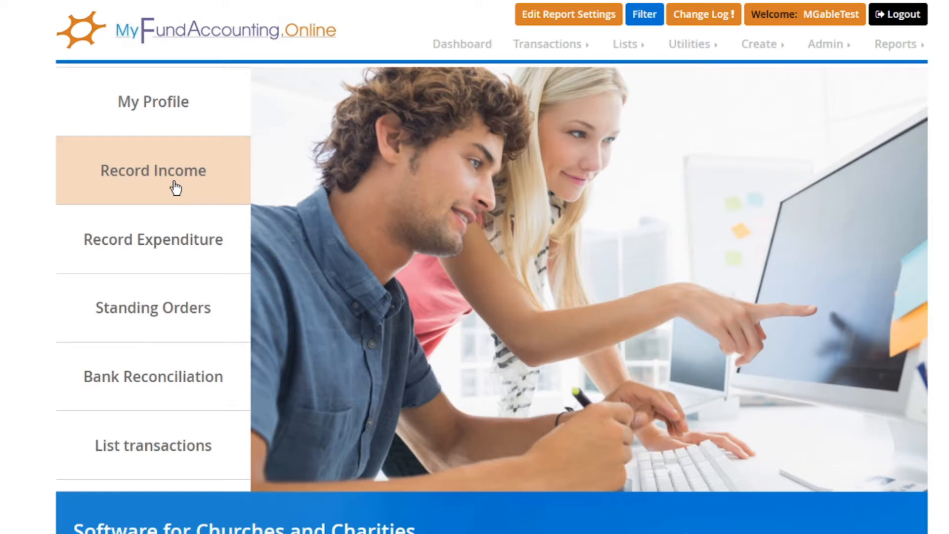
Step: Start an income record dated 02/06/2021 for the 6501:Current Account with an amount of 161.00
click(175, 187)
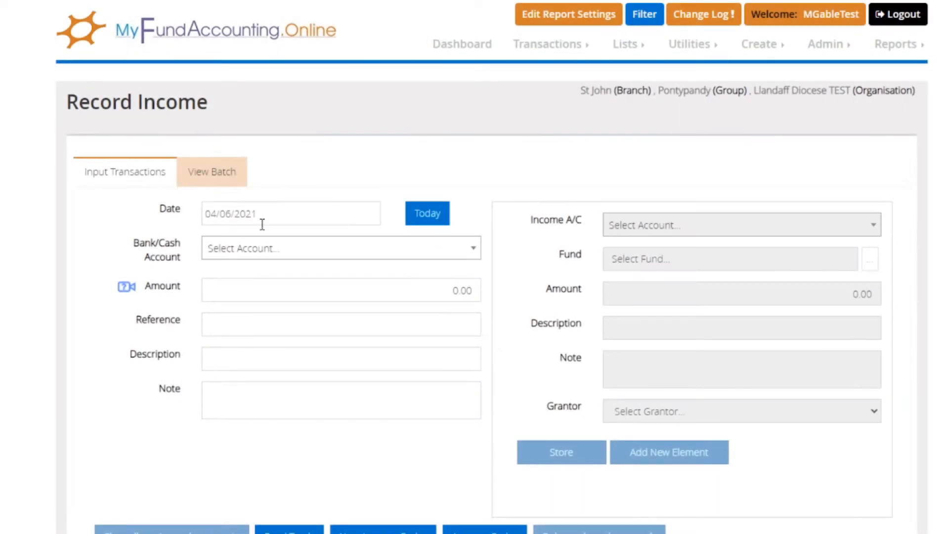
click(289, 219)
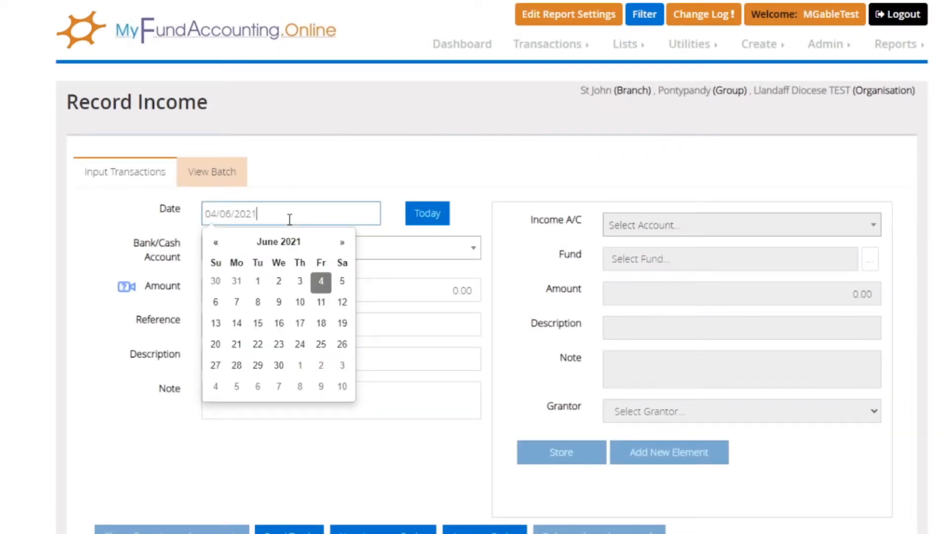
click(277, 286)
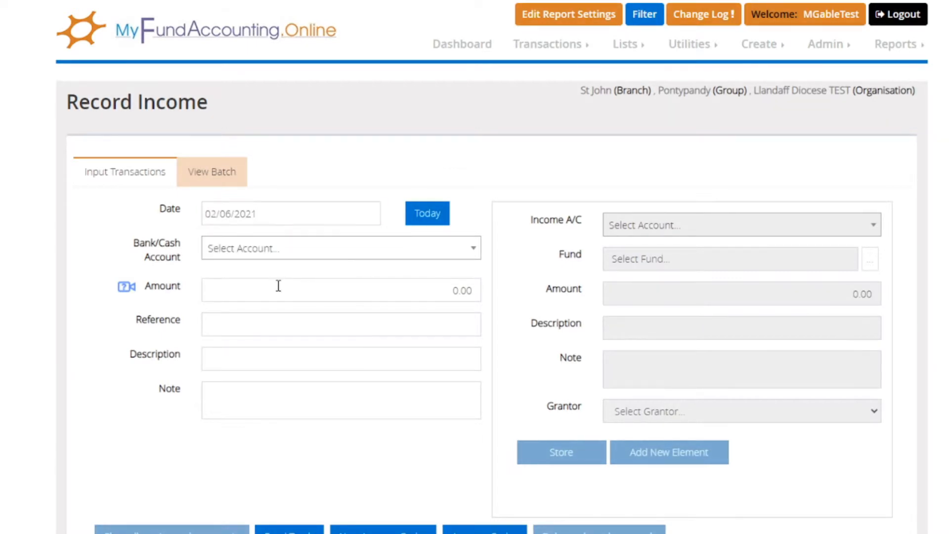
click(338, 255)
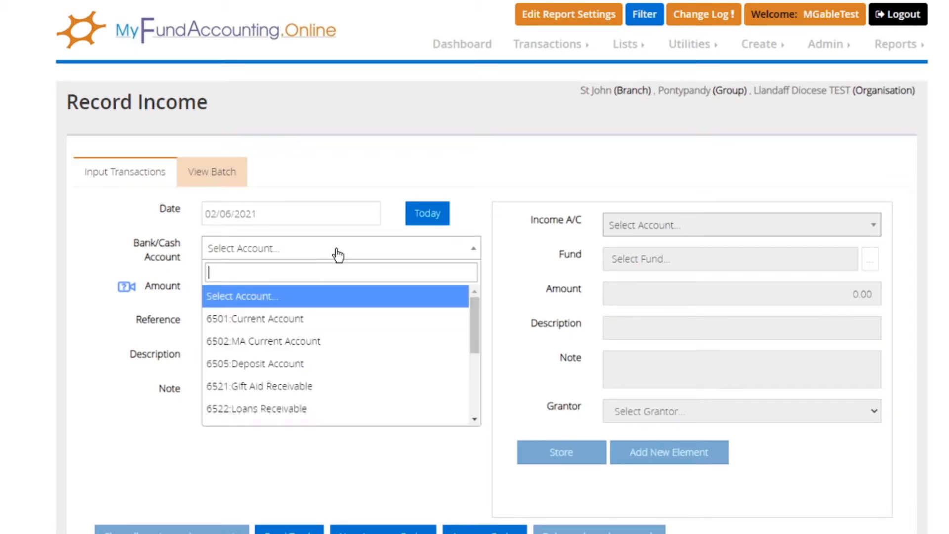
click(296, 318)
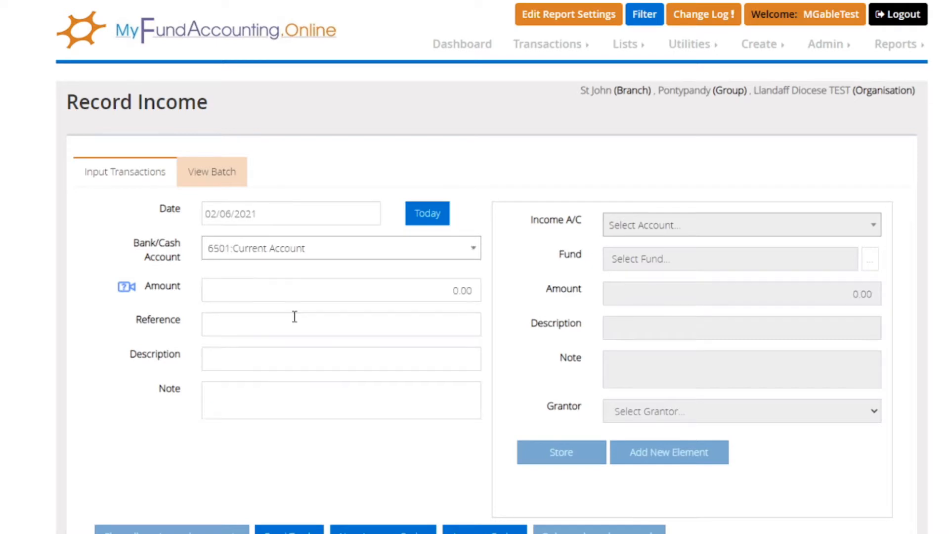
click(344, 290)
text(161)
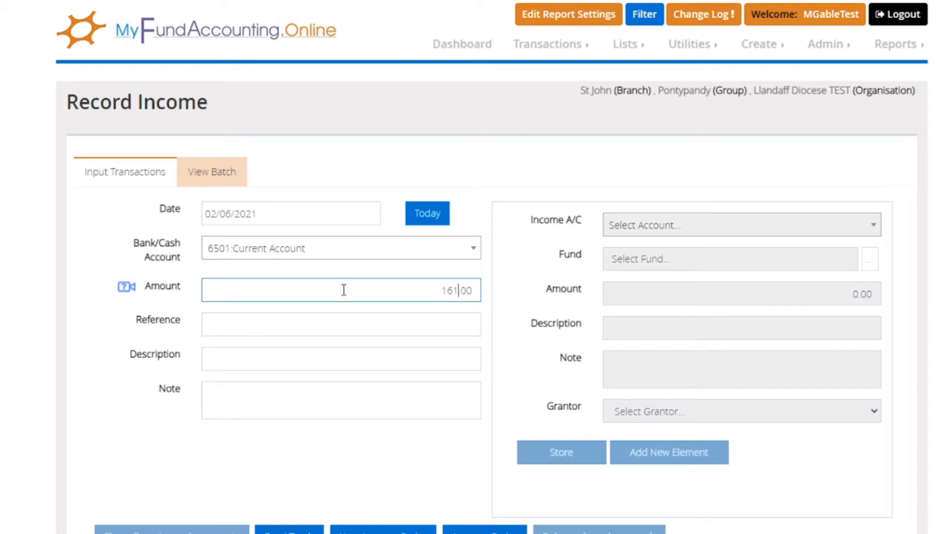
Step: Enter "Churchyard fees" as the income reference and "Cremated remains" as its description
click(336, 324)
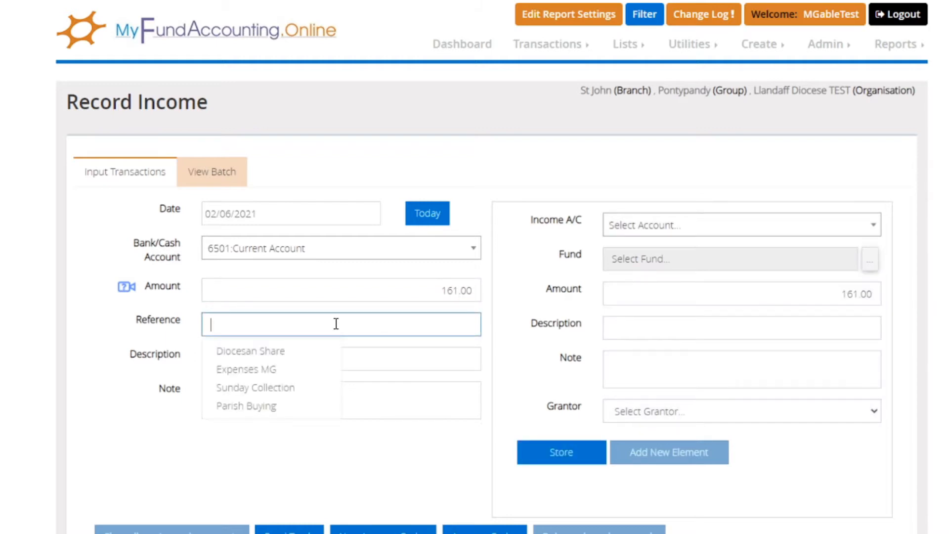
text(Ch)
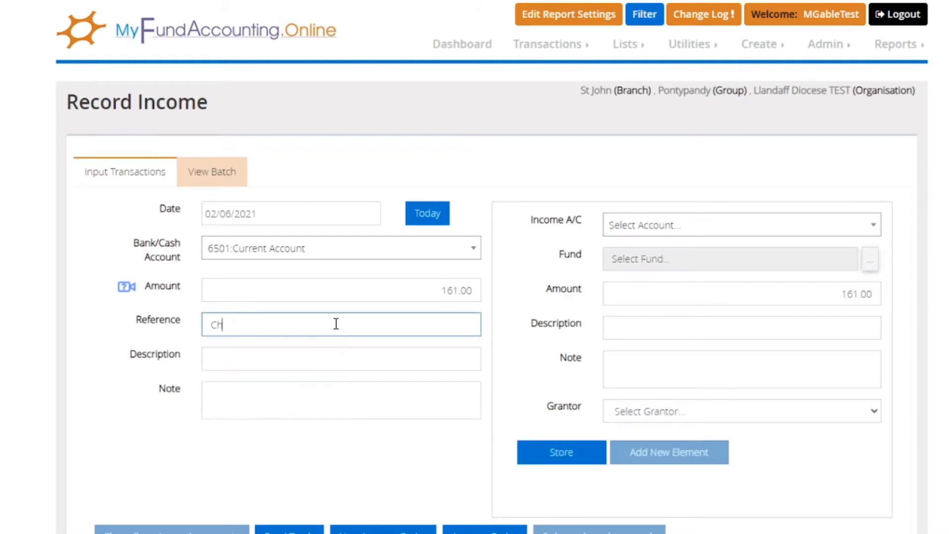
text(urchyard fees)
click(309, 359)
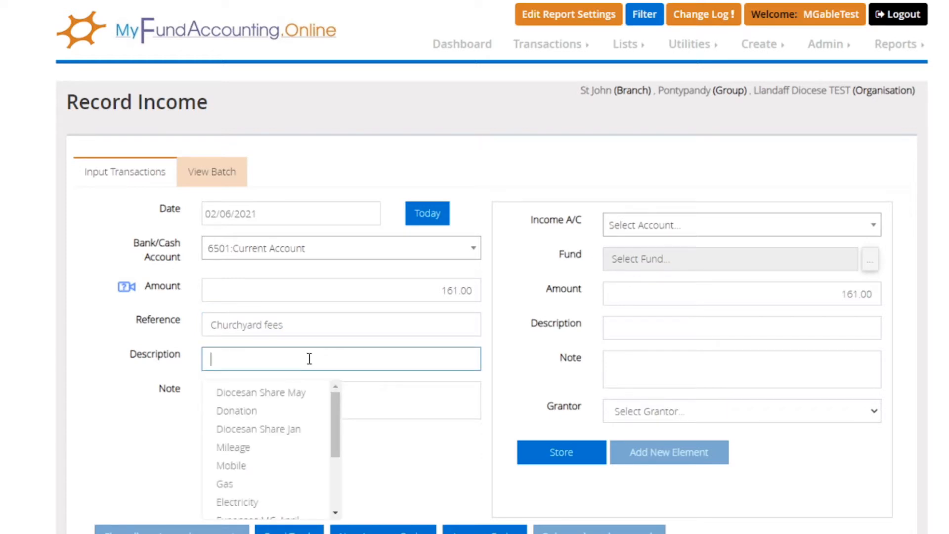
text(Cremated )
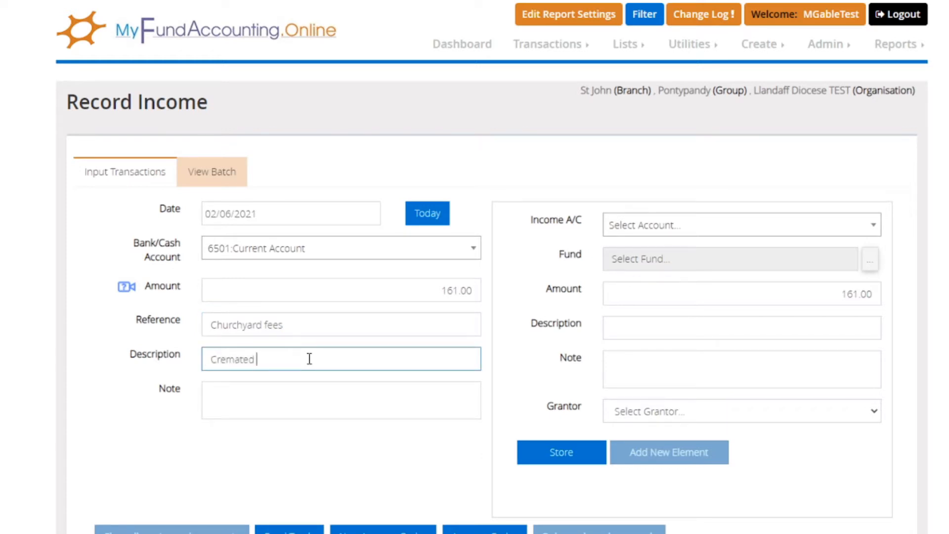
text(remains)
Step: Assign the income to the account 0901:Fees For Occasional Offices
click(815, 231)
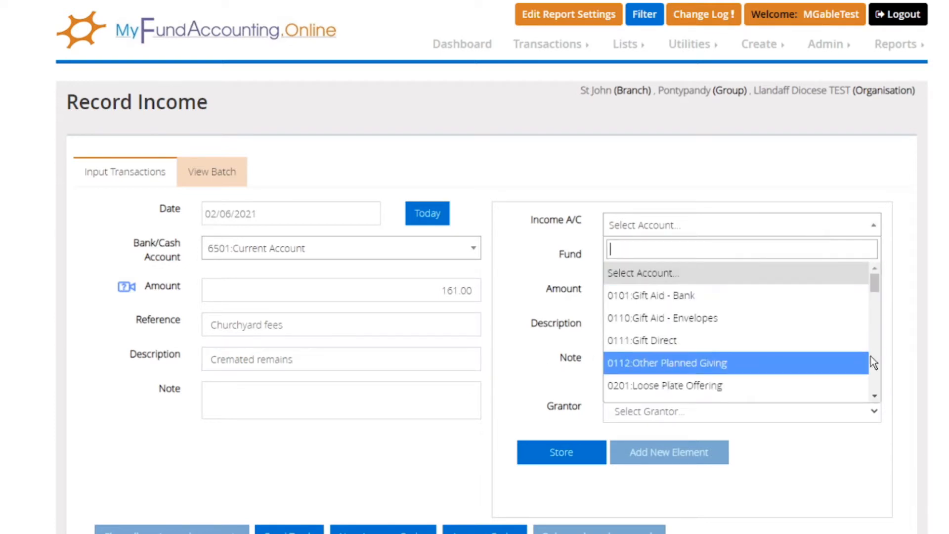
scroll(873, 365, down, 5)
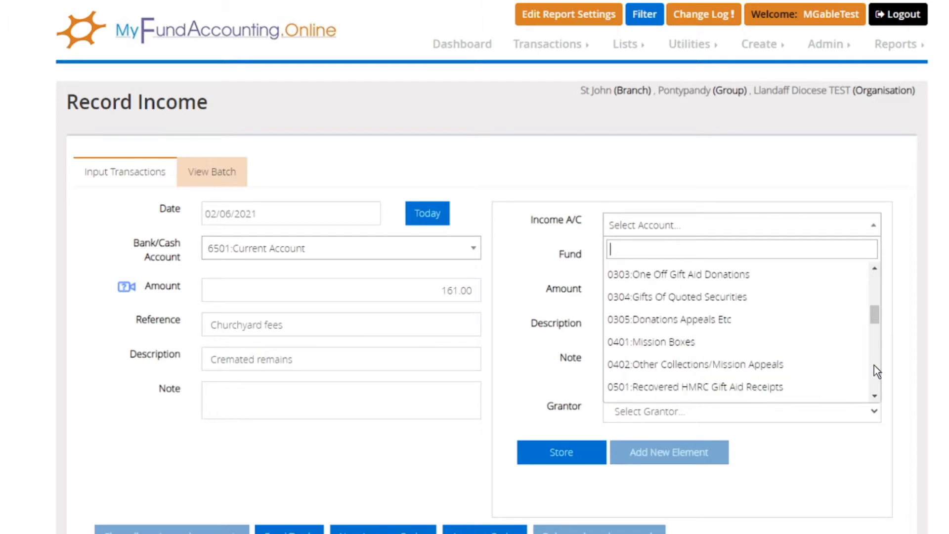
scroll(873, 366, down, 3)
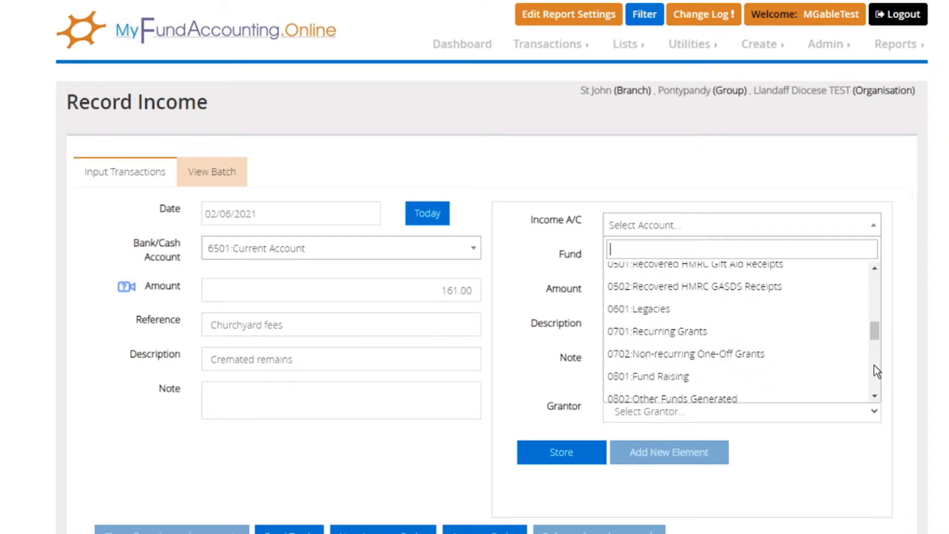
click(874, 396)
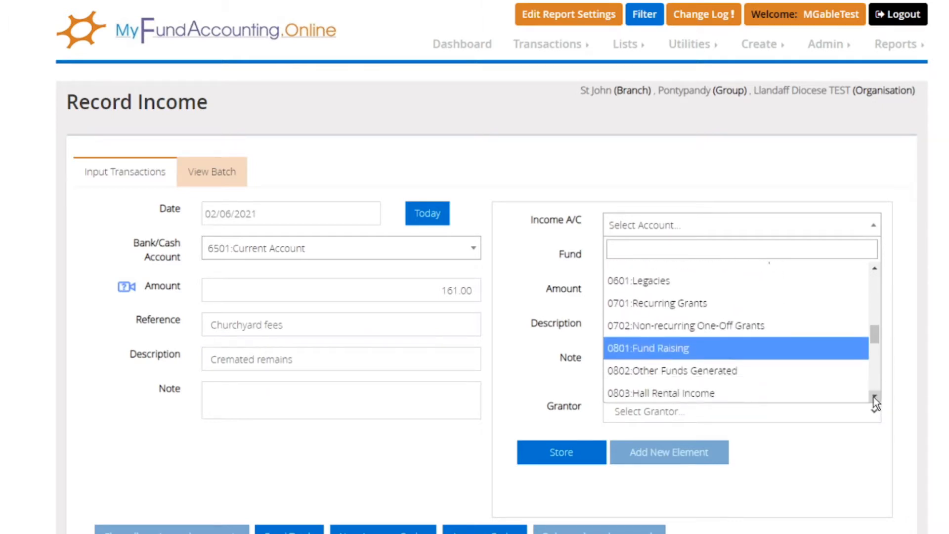
scroll(874, 396, down, 3)
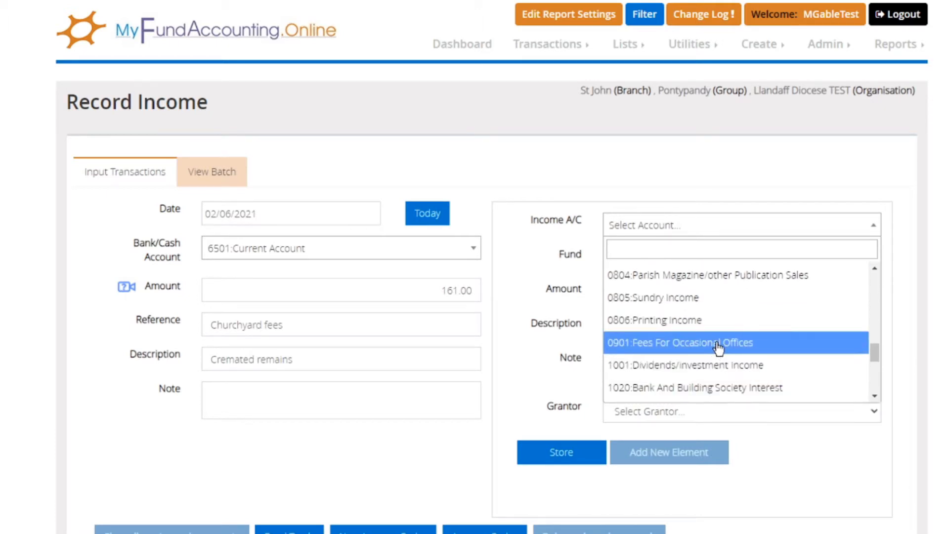
click(749, 348)
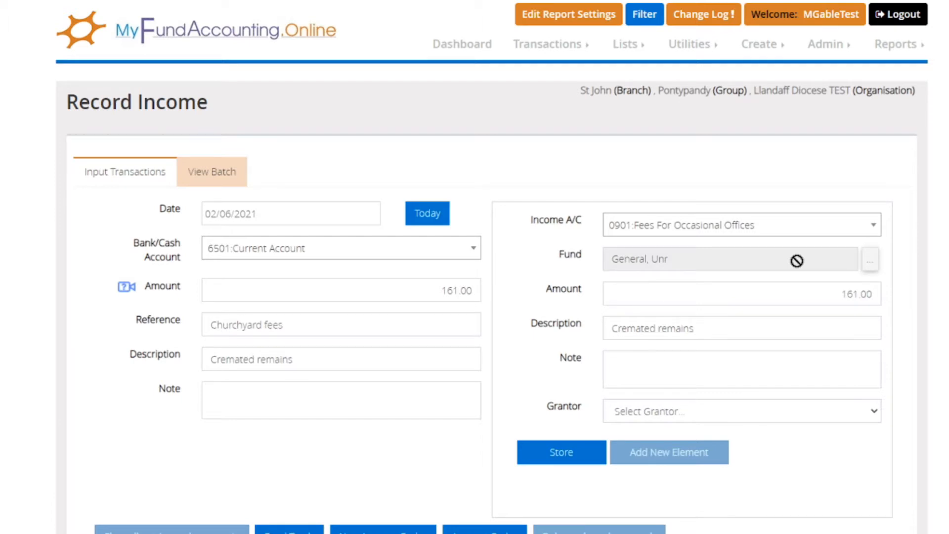
Step: Allocate the income to the restricted St John's Churchyard fund, then store and post the transaction
click(870, 261)
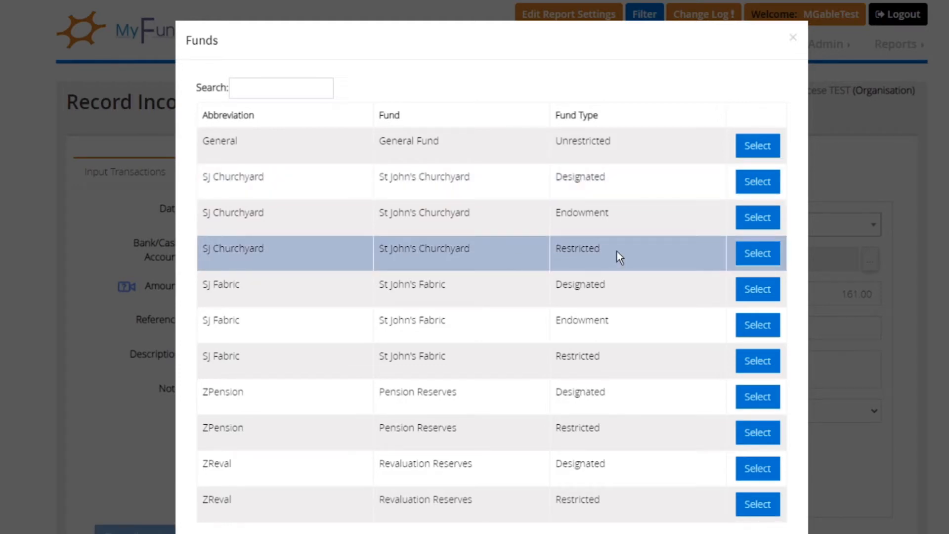
click(757, 253)
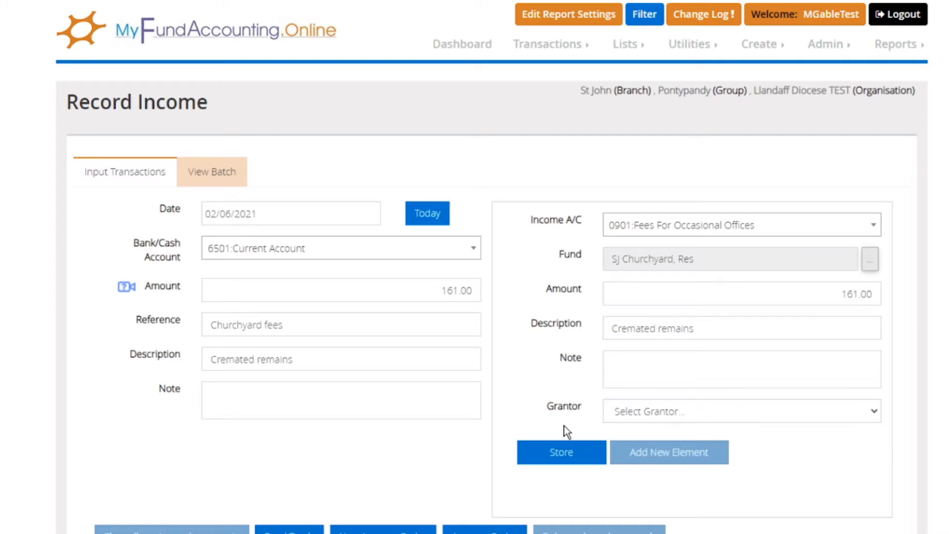
click(562, 455)
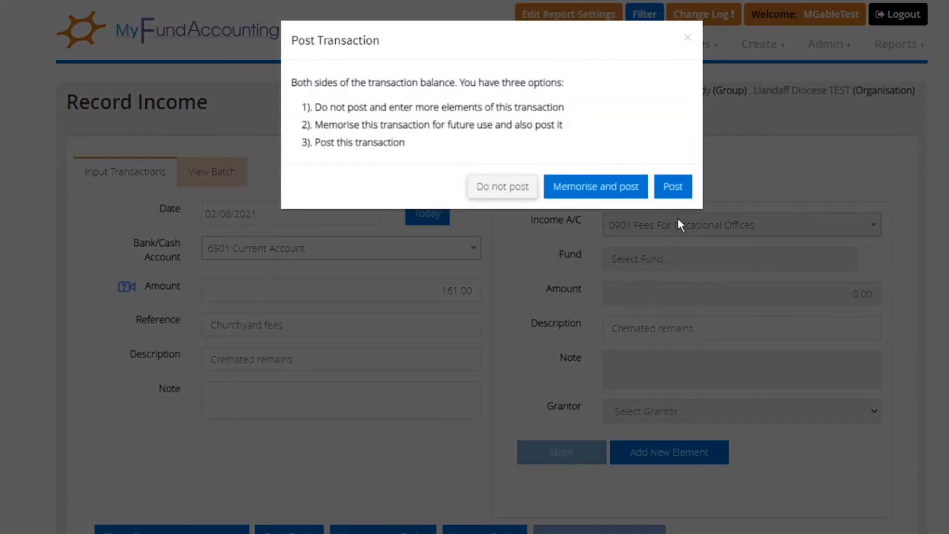
click(679, 188)
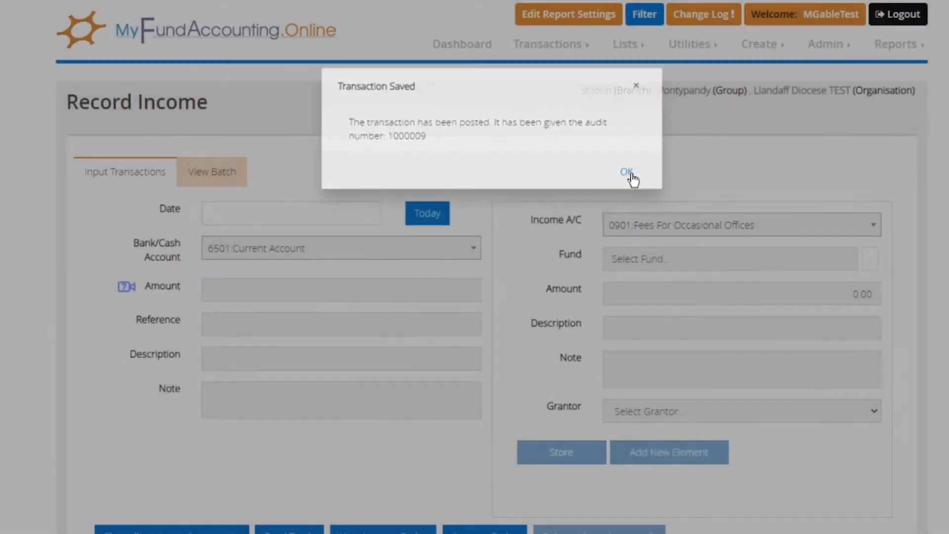
click(634, 175)
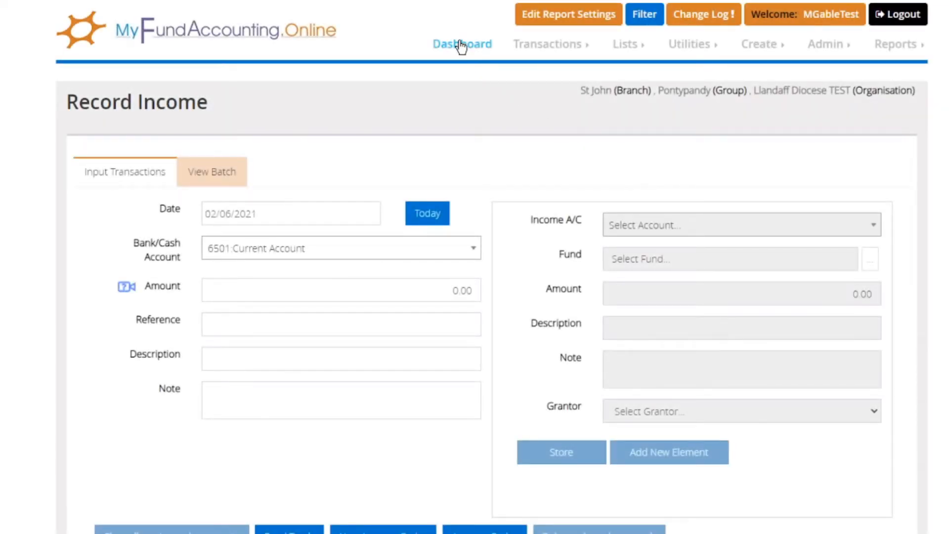
Step: Start an expenditure record from the dashboard, dated 03/06/2021 and paid from the 6501:Current Account
click(461, 47)
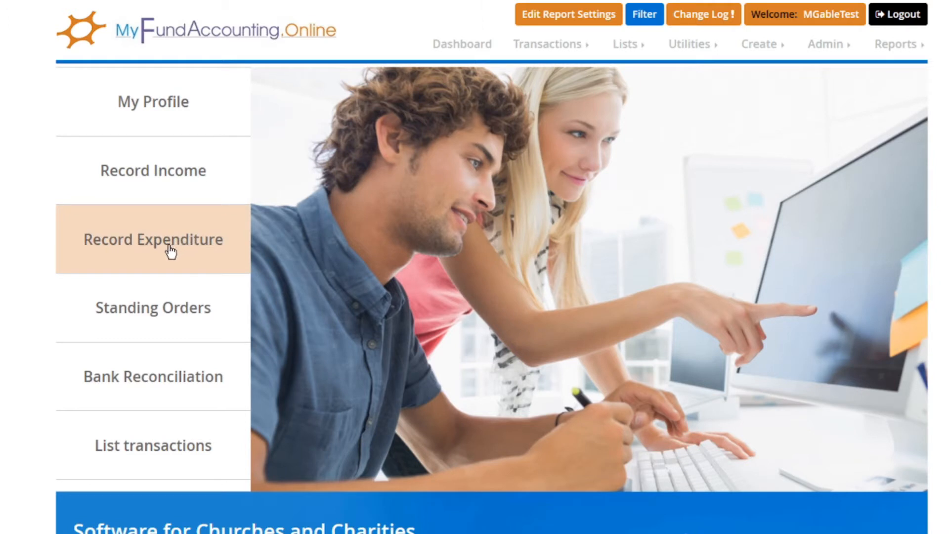
click(144, 257)
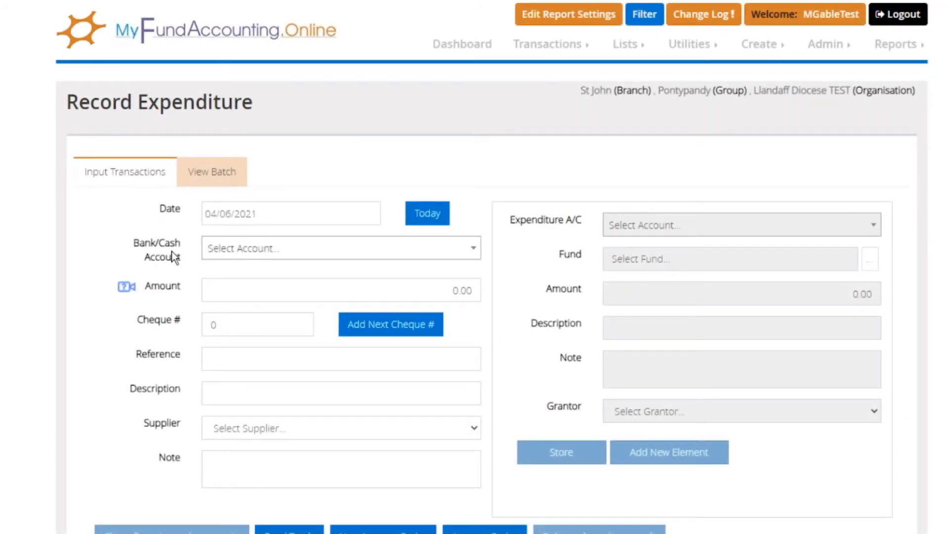
click(293, 215)
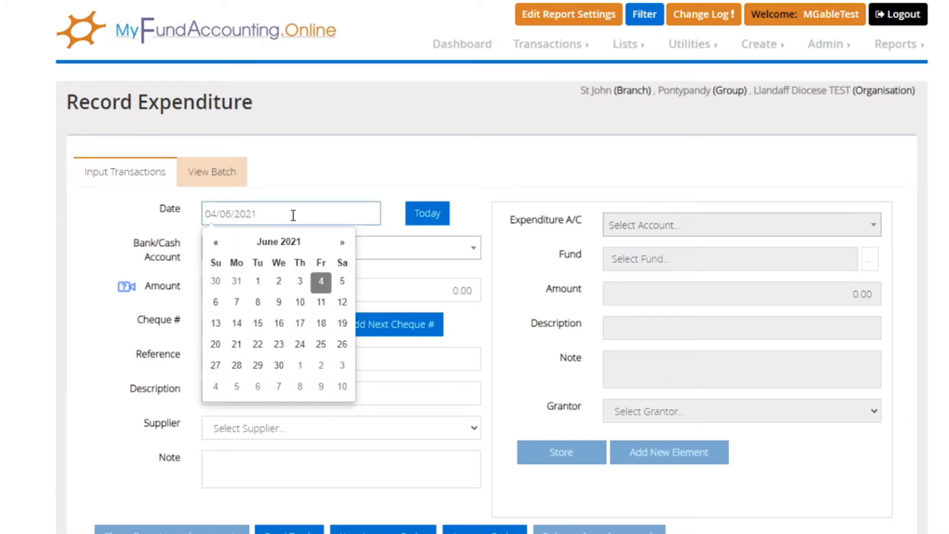
click(299, 282)
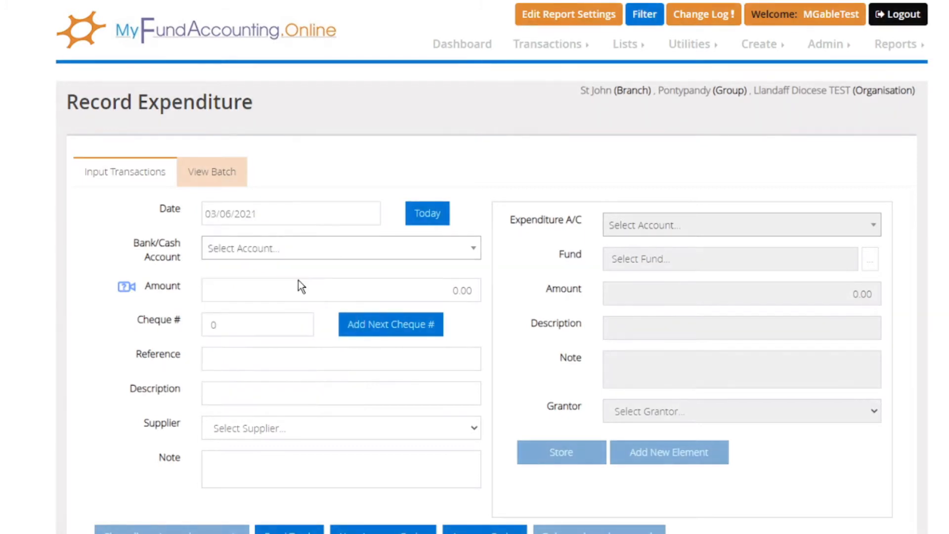
click(324, 250)
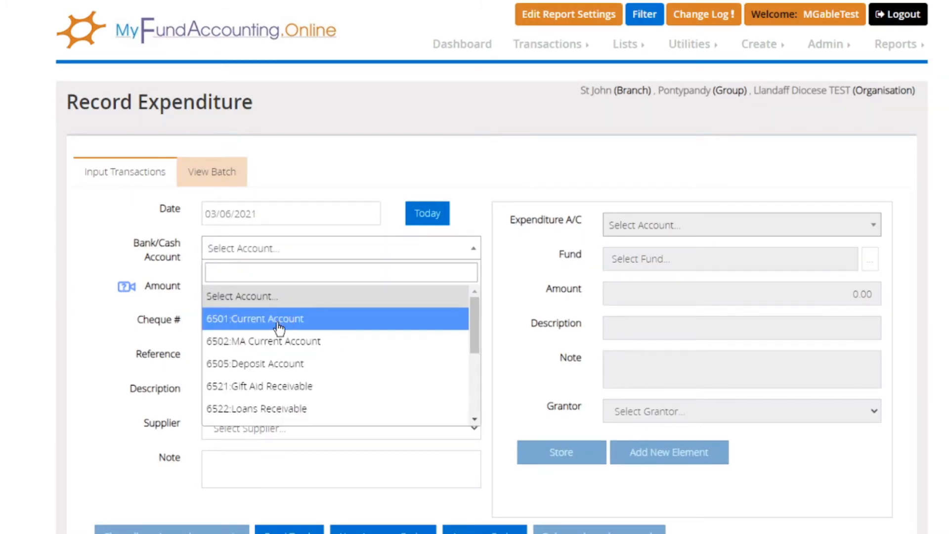
click(267, 324)
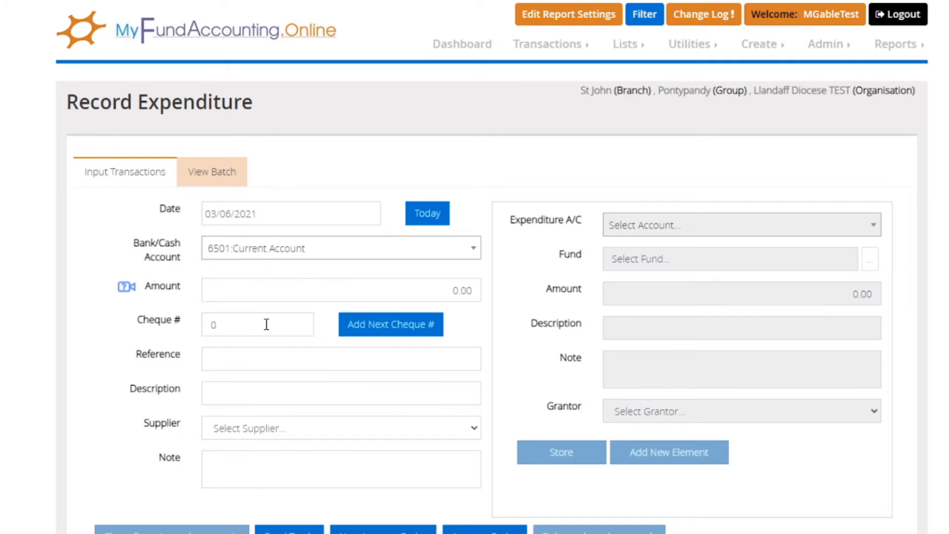
Step: Set the expenditure amount to 250.00 and place the cursor in the Reference field
click(404, 293)
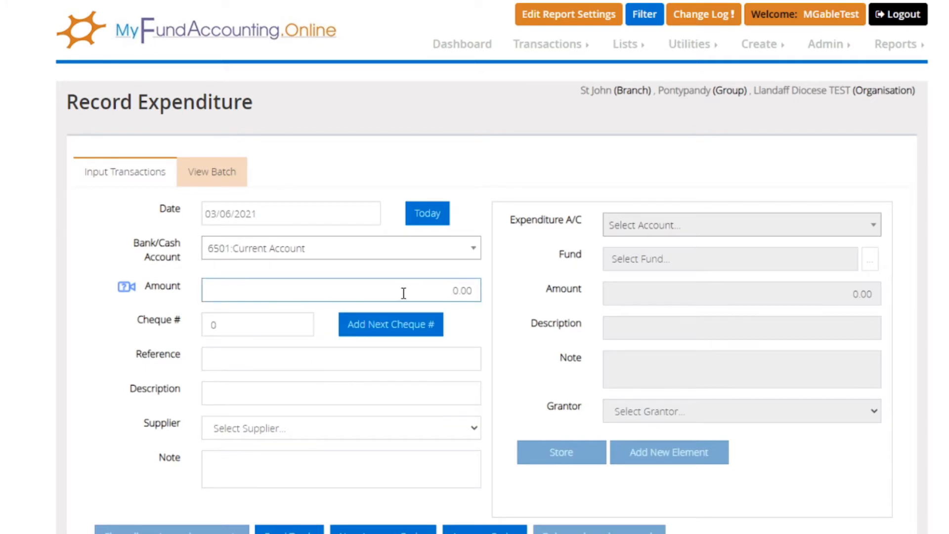
drag(408, 293, 479, 292)
key(BackSpace)
text(250.00)
click(264, 362)
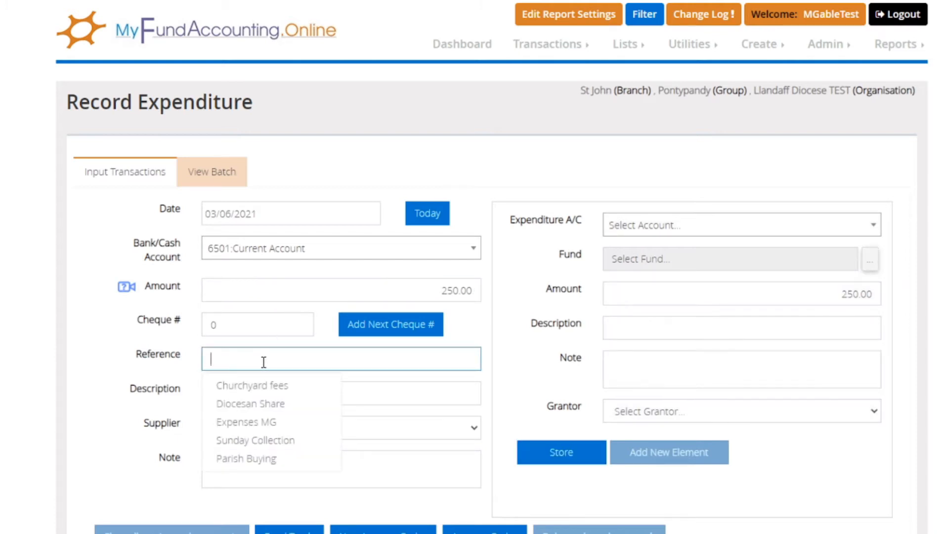
text(Grass)
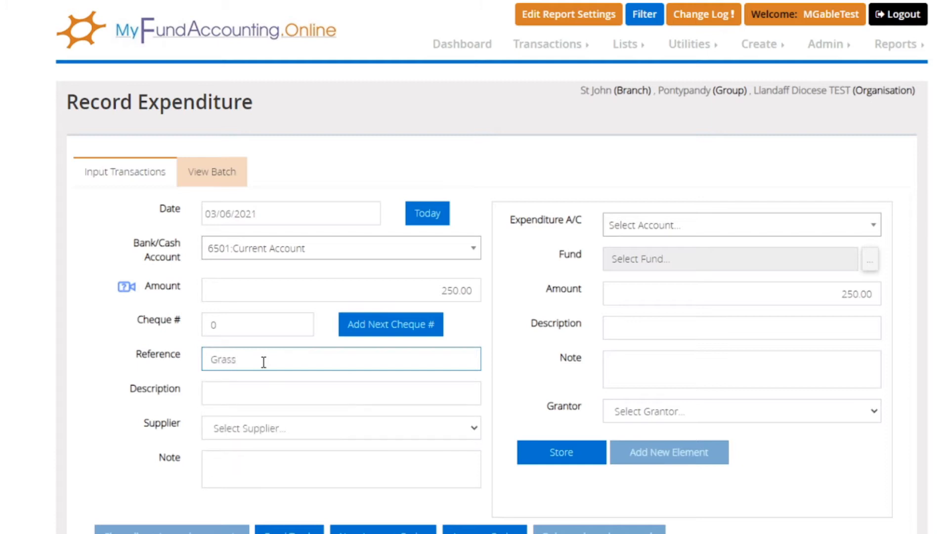
key(BackSpace)
key(BackSpace)
key(BackSpace)
key(BackSpace)
key(BackSpace)
key(BackSpace)
Step: Enter "Churchyard costs" as the expenditure reference and "Grass cutting" as its description
text(Churc)
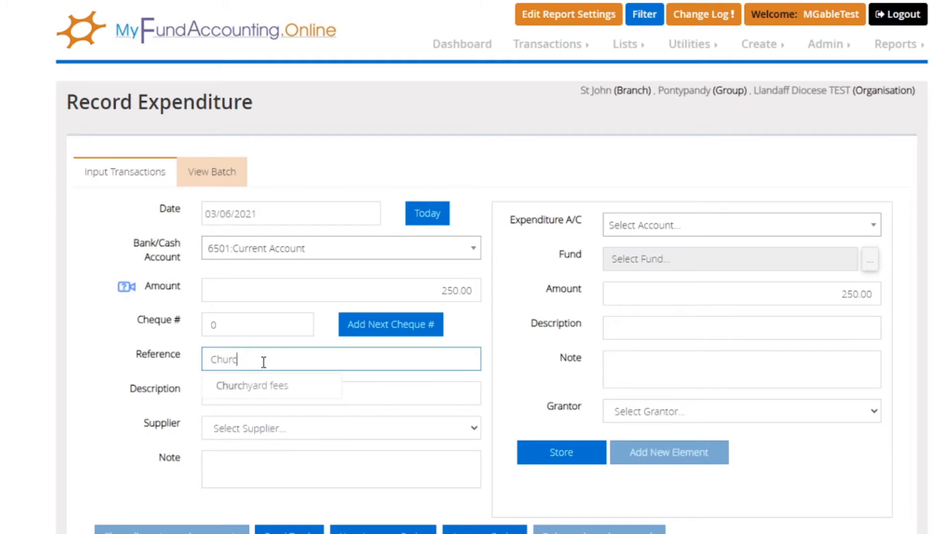
text(hyard costs)
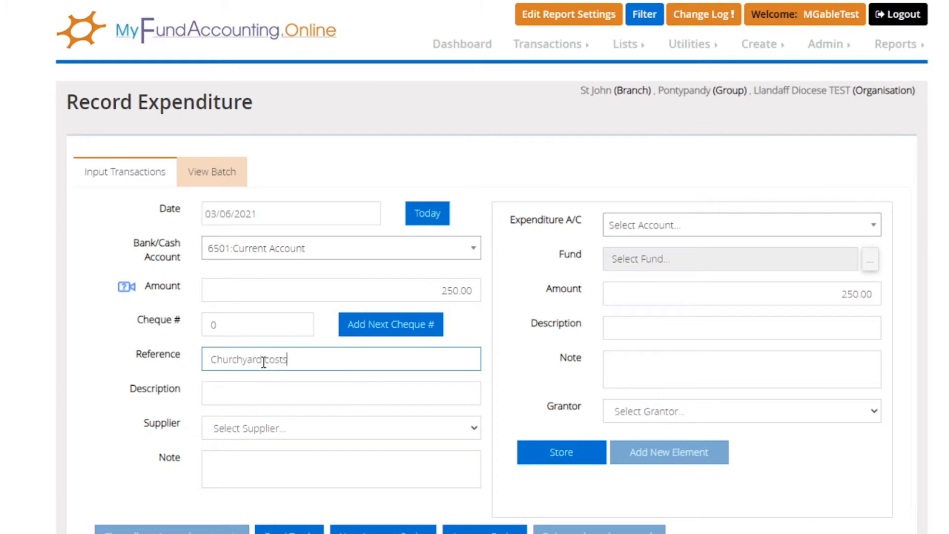
key(Tab)
text(G)
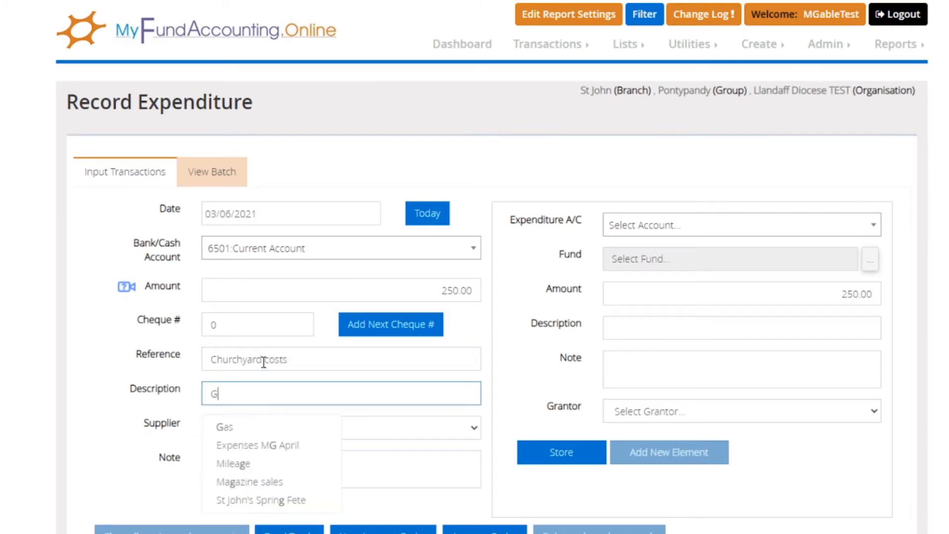
text(rass cutting)
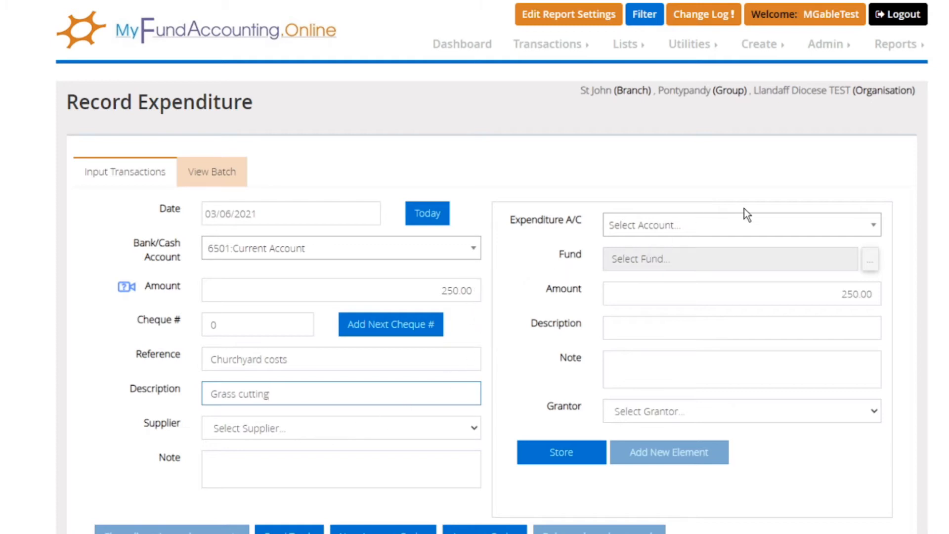
Step: Choose 2601:Churchyard Management Costs as the expenditure account for the grass cutting payment
click(728, 233)
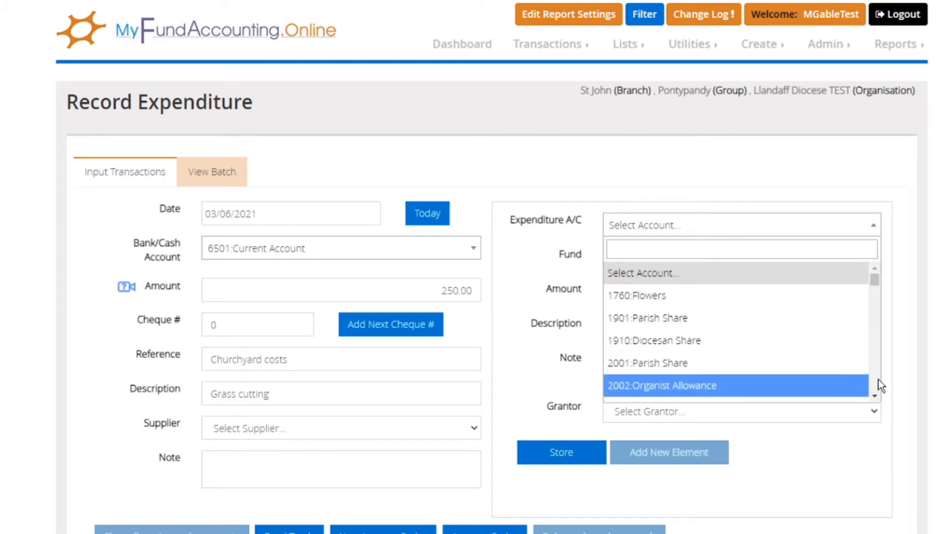
scroll(877, 379, down, 2)
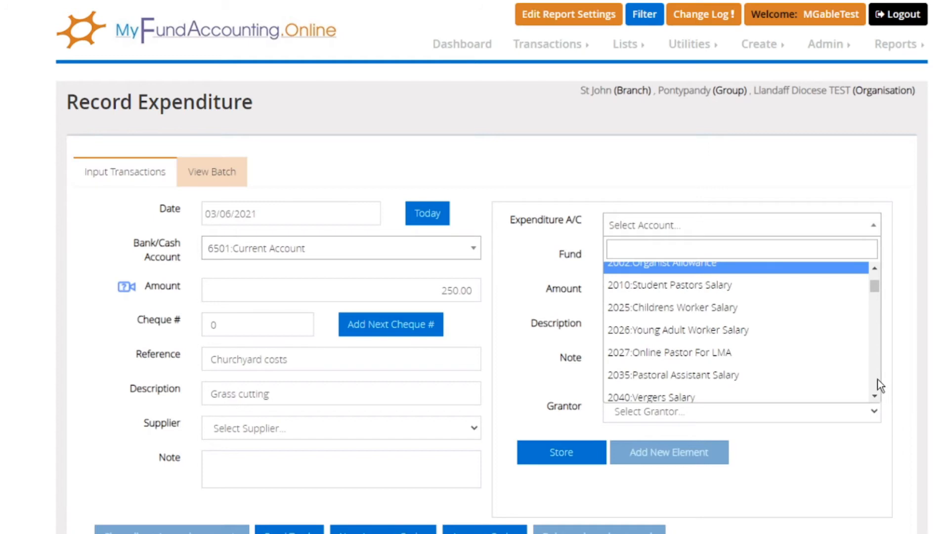
scroll(877, 379, down, 2)
scroll(876, 379, down, 2)
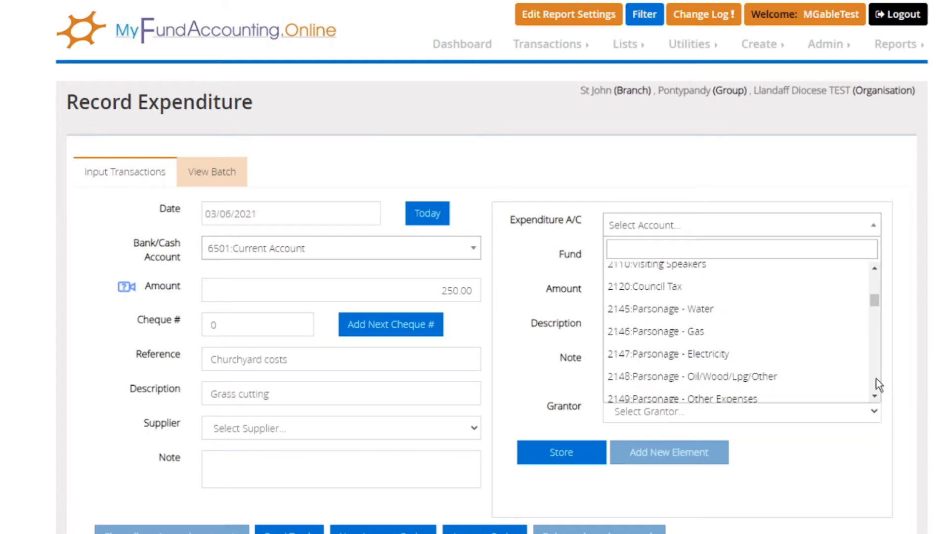
scroll(877, 381, down, 4)
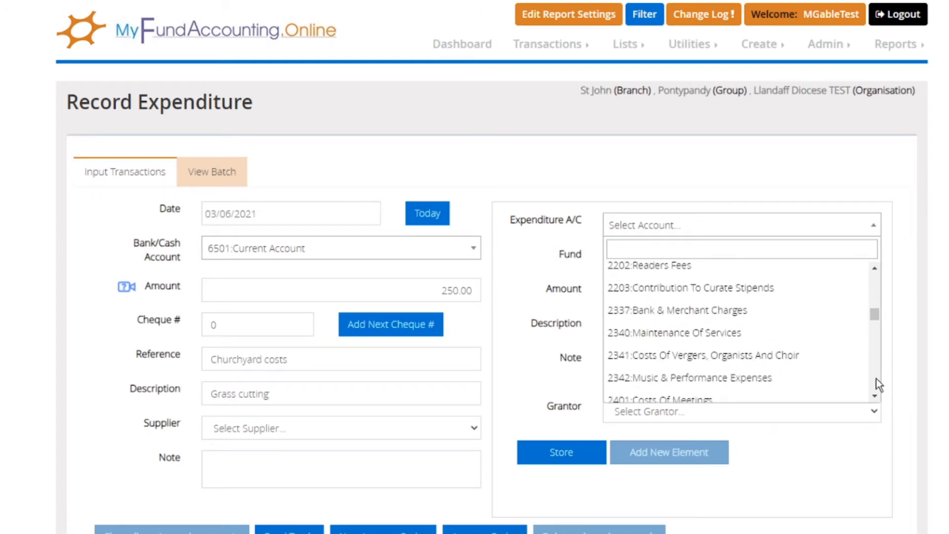
click(874, 396)
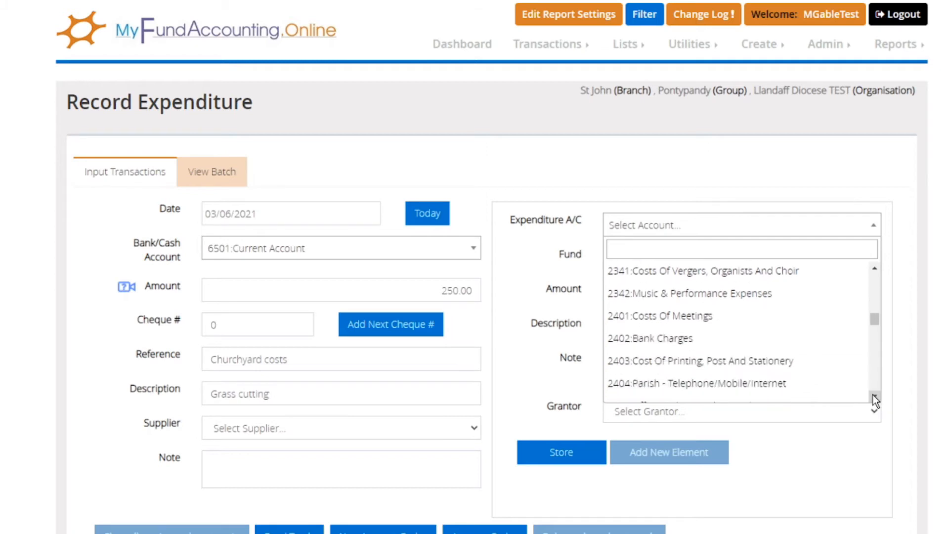
scroll(875, 399, down, 4)
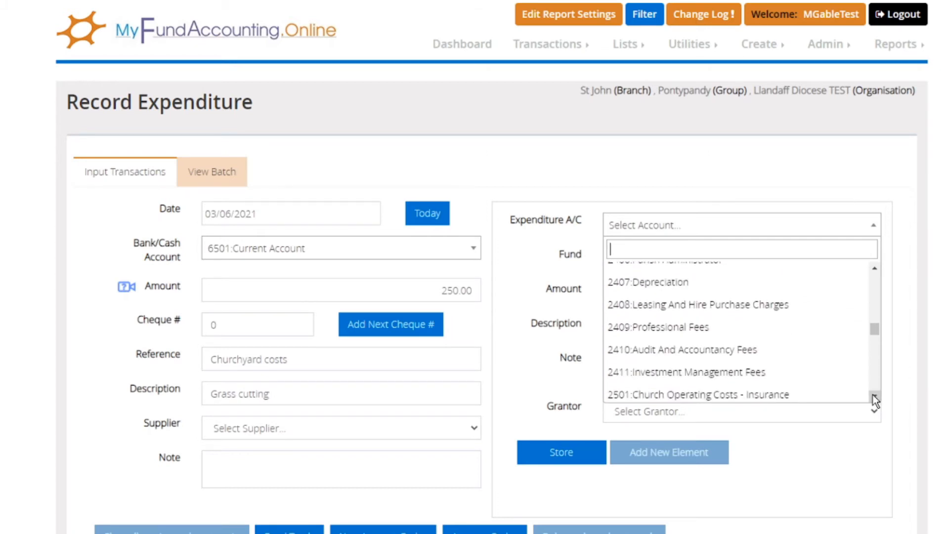
scroll(875, 400, down, 2)
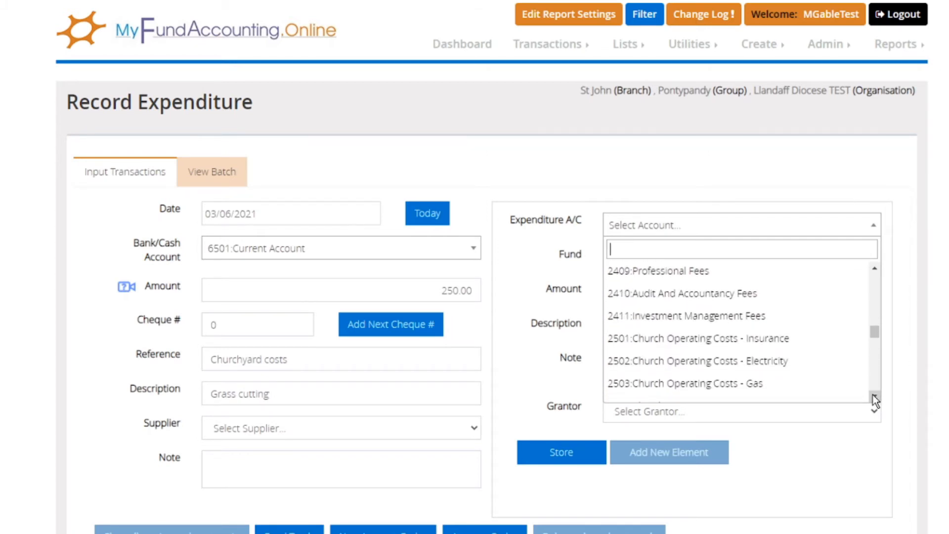
click(874, 398)
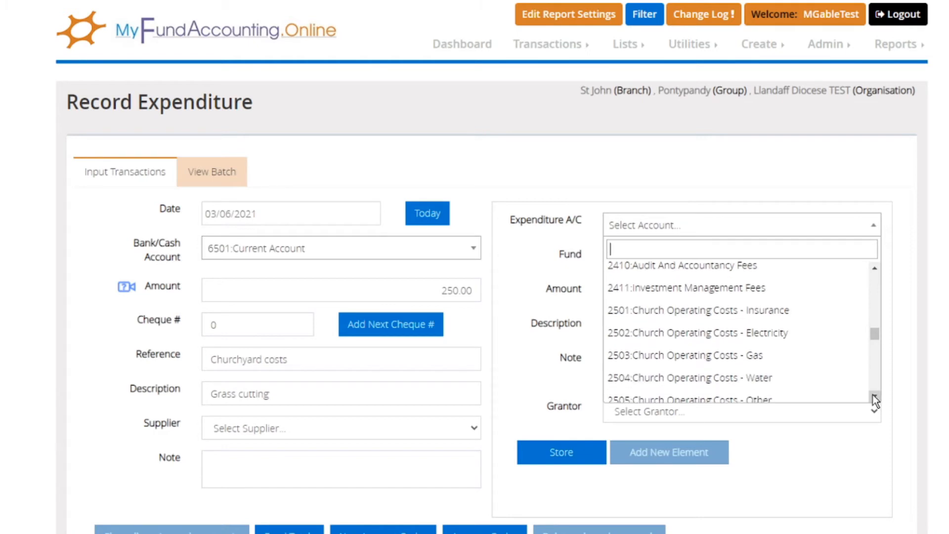
scroll(873, 395, down, 6)
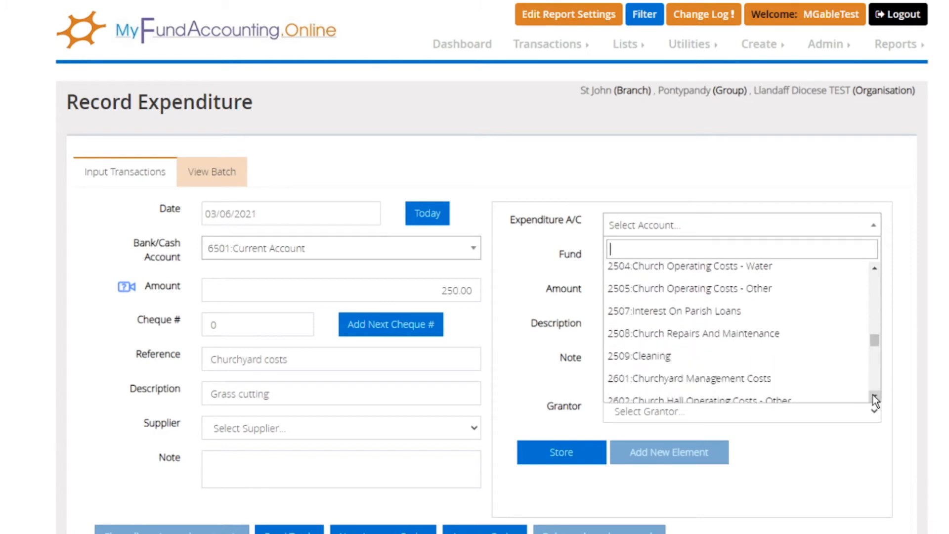
scroll(872, 395, down, 1)
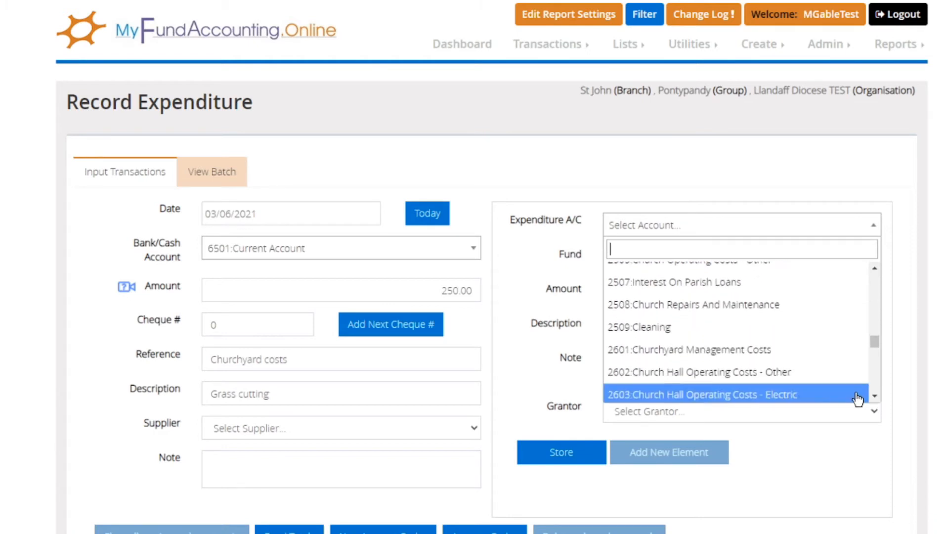
click(752, 356)
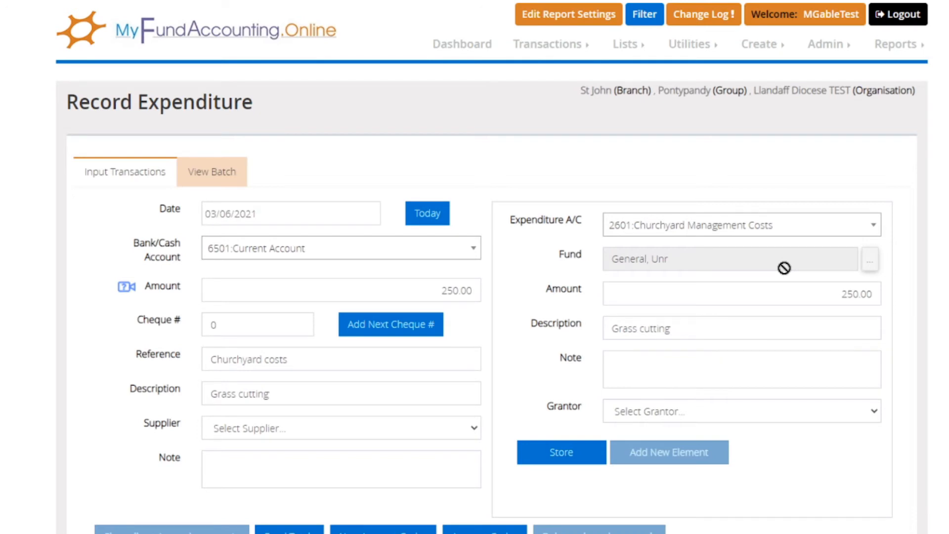
Step: Check the fund totals, then allocate the expenditure to the restricted St John's Churchyard fund
click(282, 532)
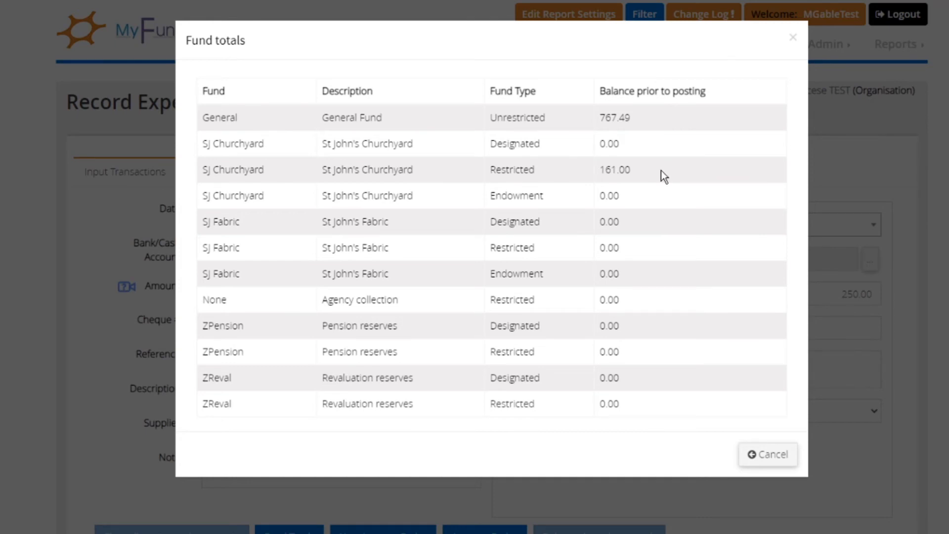
click(775, 458)
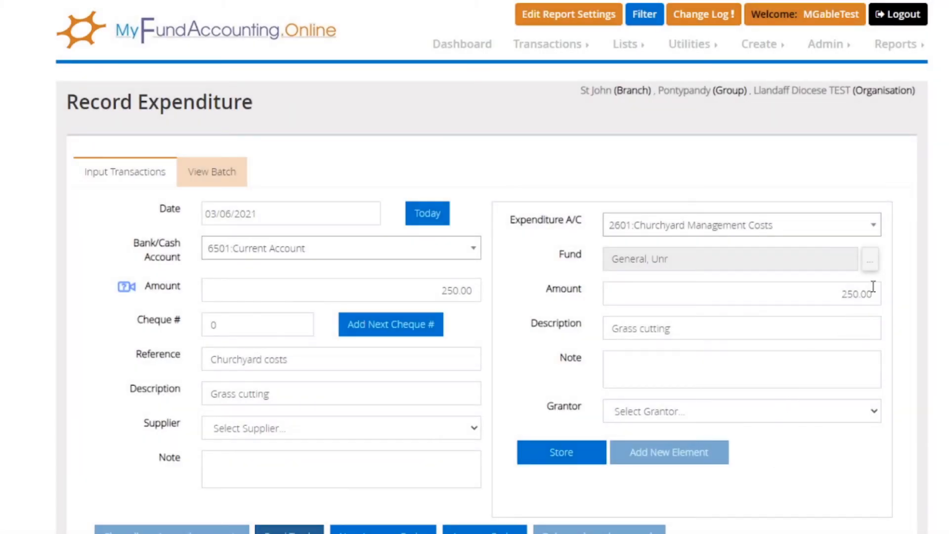
click(871, 261)
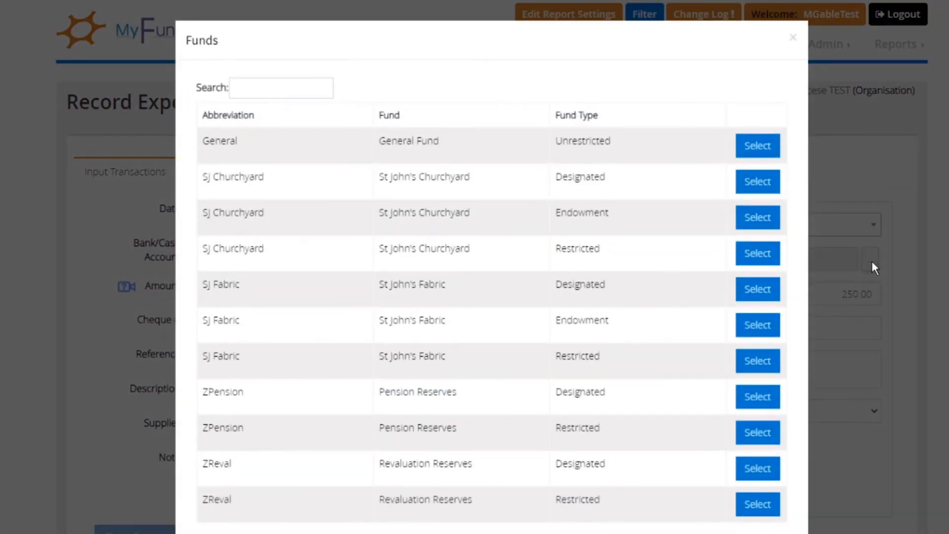
click(751, 256)
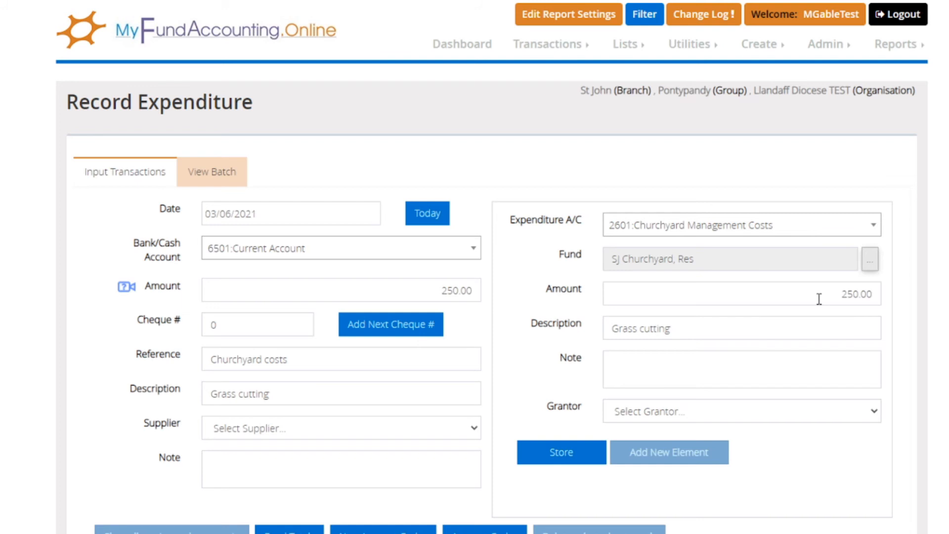
Step: Set the amount charged to the restricted churchyard fund to 161.00 and store this element
drag(817, 295, 882, 294)
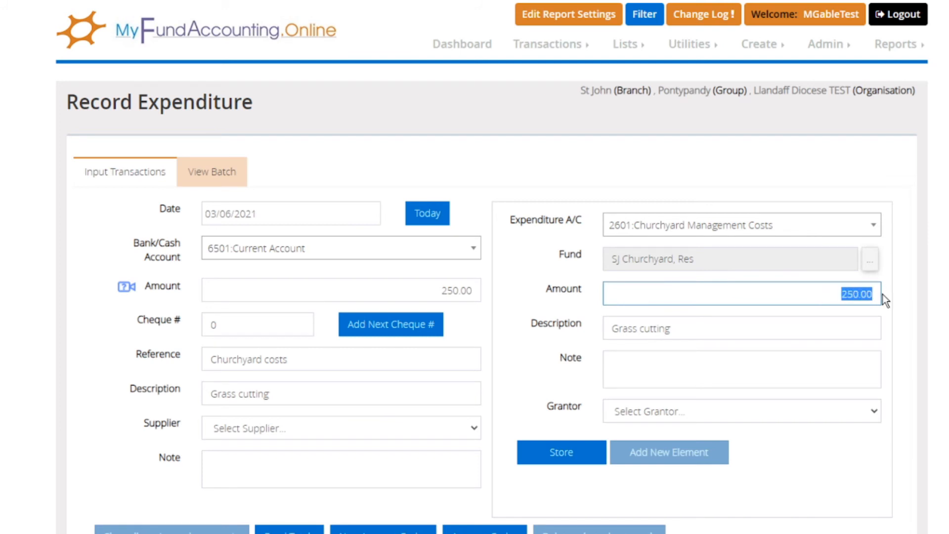
text(161.00)
click(572, 455)
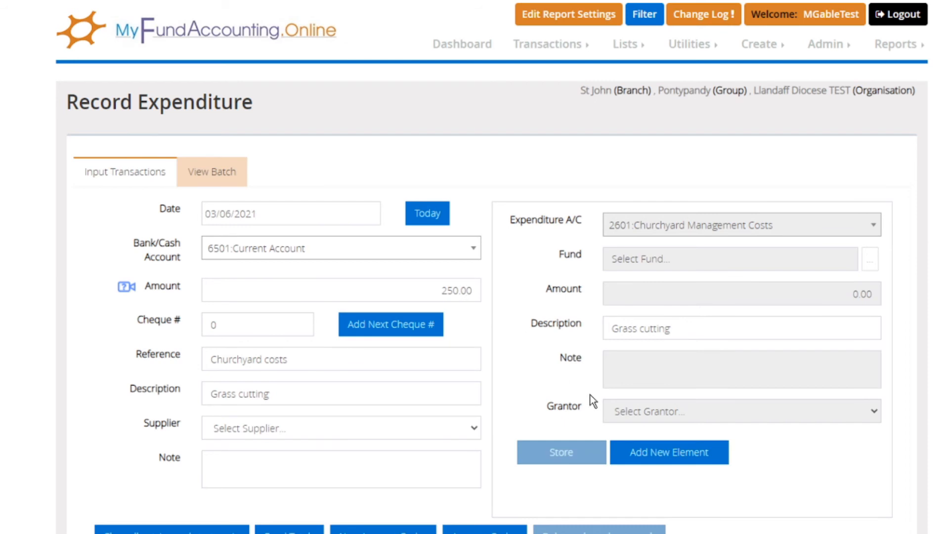
Step: Add a second element of 89.00 against the General unrestricted fund, with "Grass cutting" as its description
click(667, 452)
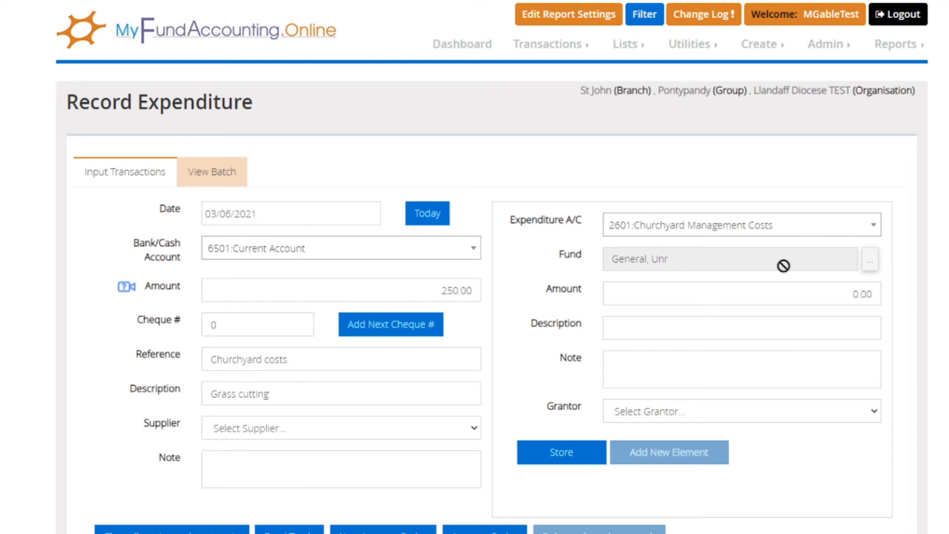
click(798, 294)
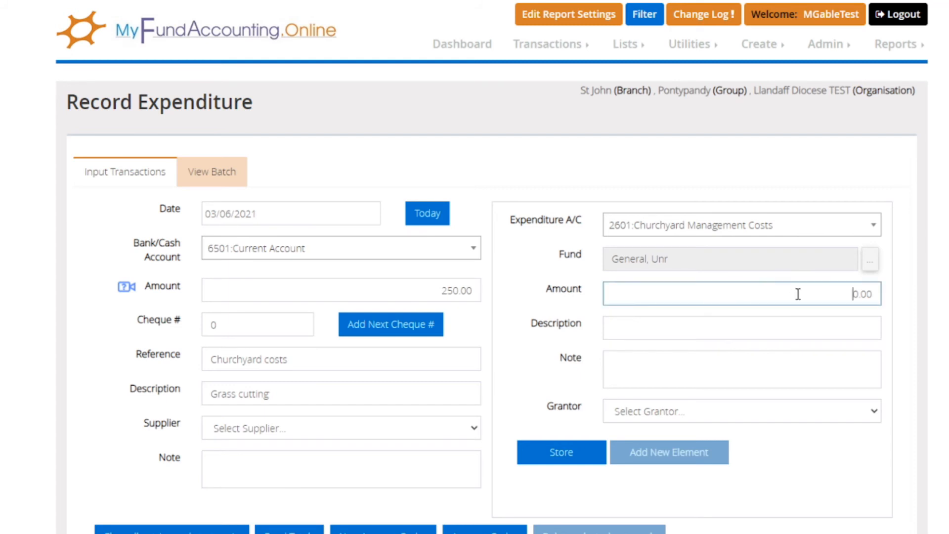
drag(797, 293, 883, 294)
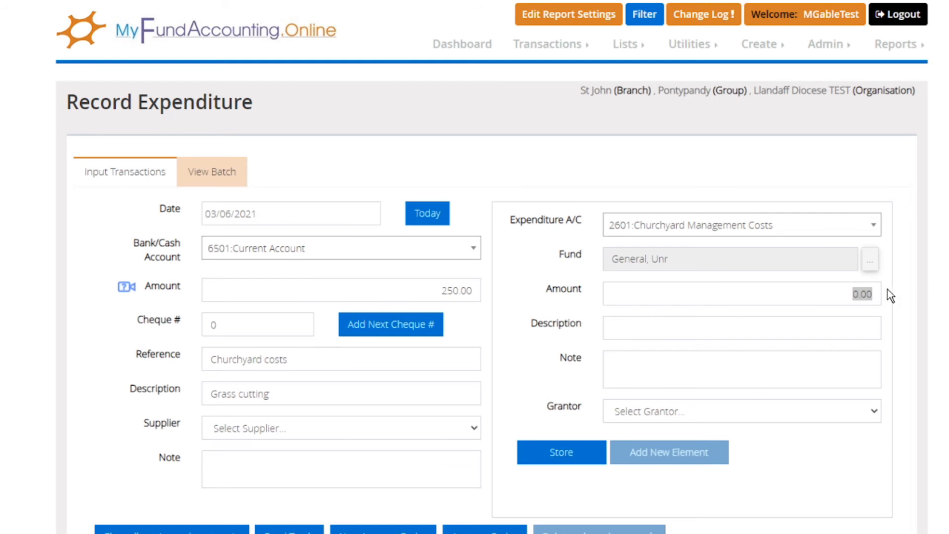
click(874, 295)
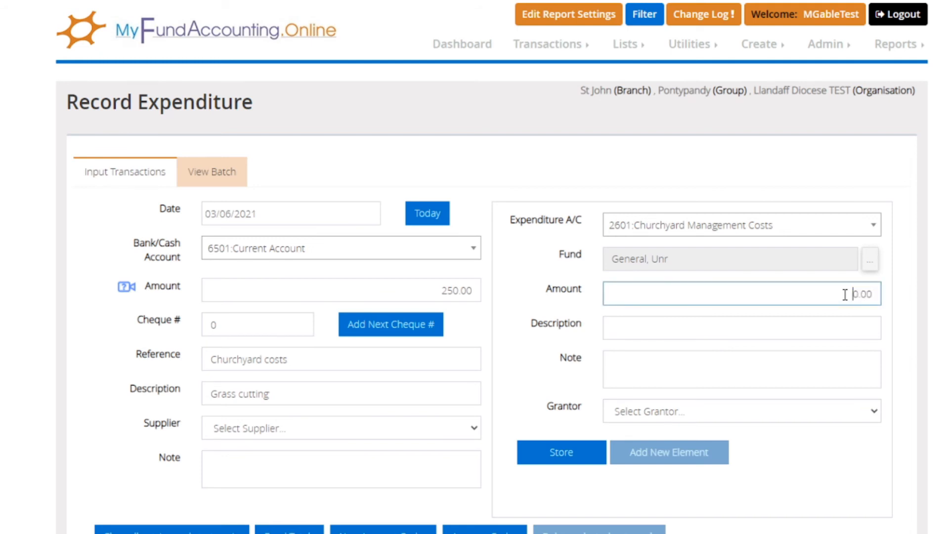
double_click(873, 294)
key(BackSpace)
text(89.00)
click(809, 329)
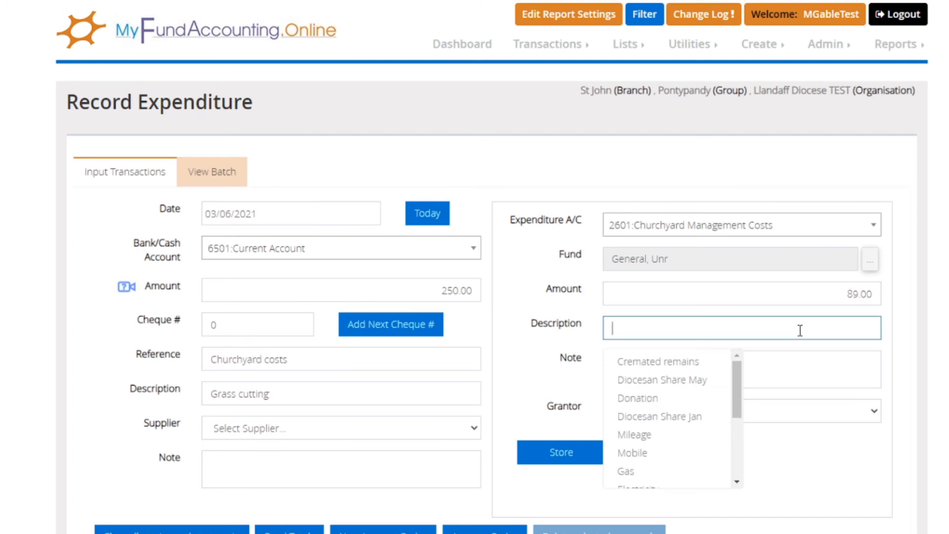
text(Gra)
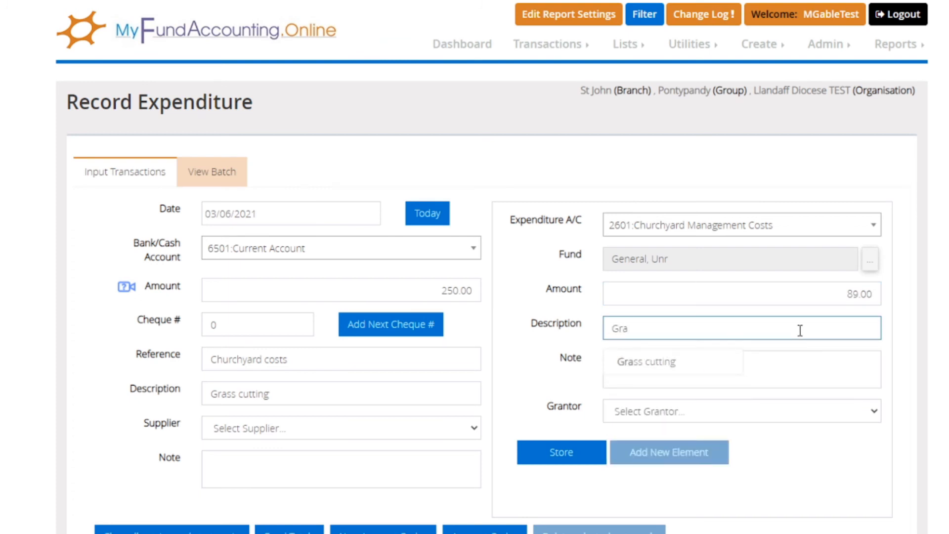
click(682, 361)
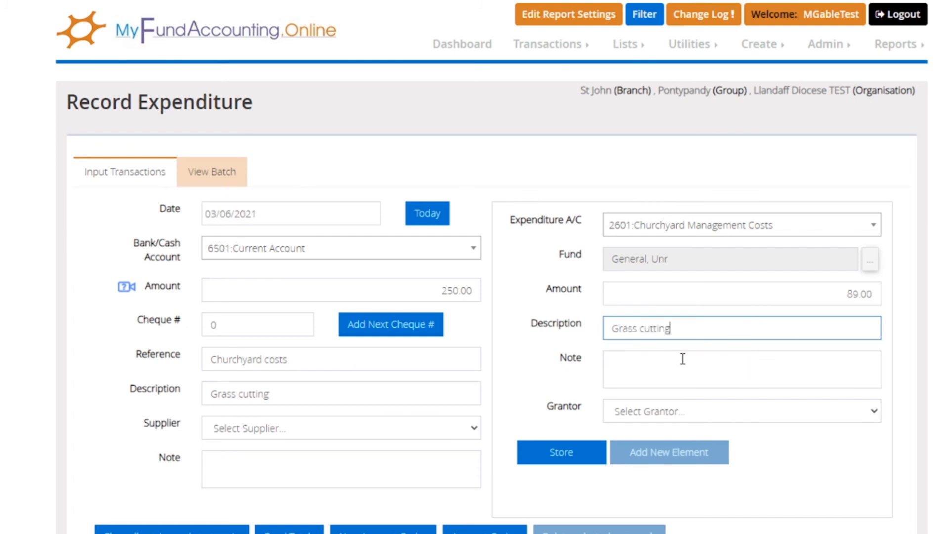
Step: Store the second element and post the balanced expenditure transaction without memorising it
click(562, 461)
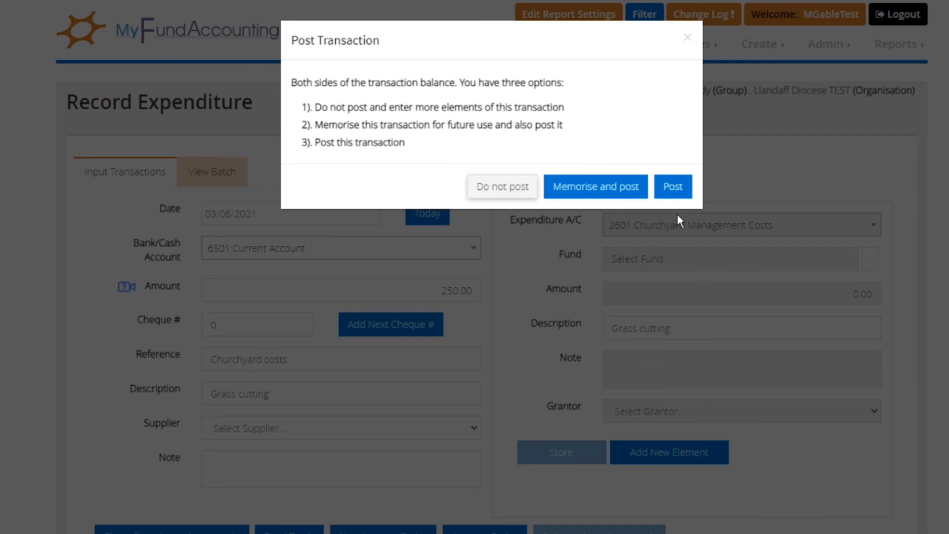
click(675, 188)
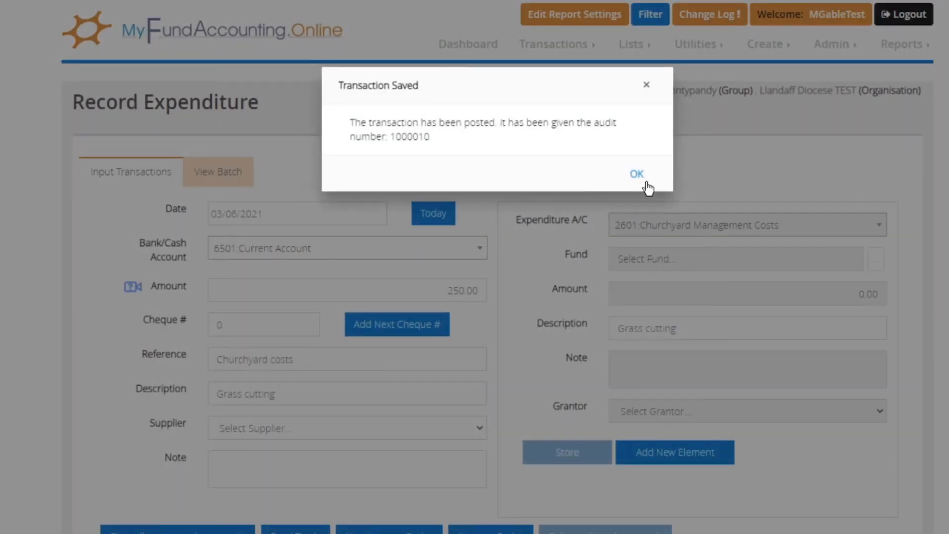
click(645, 182)
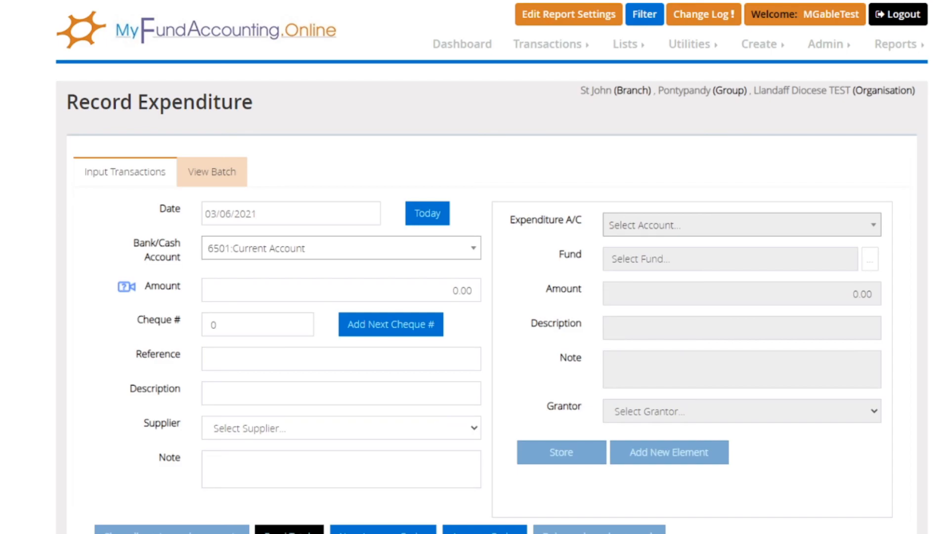
Step: Review the fund totals after posting, then return to the dashboard
click(289, 529)
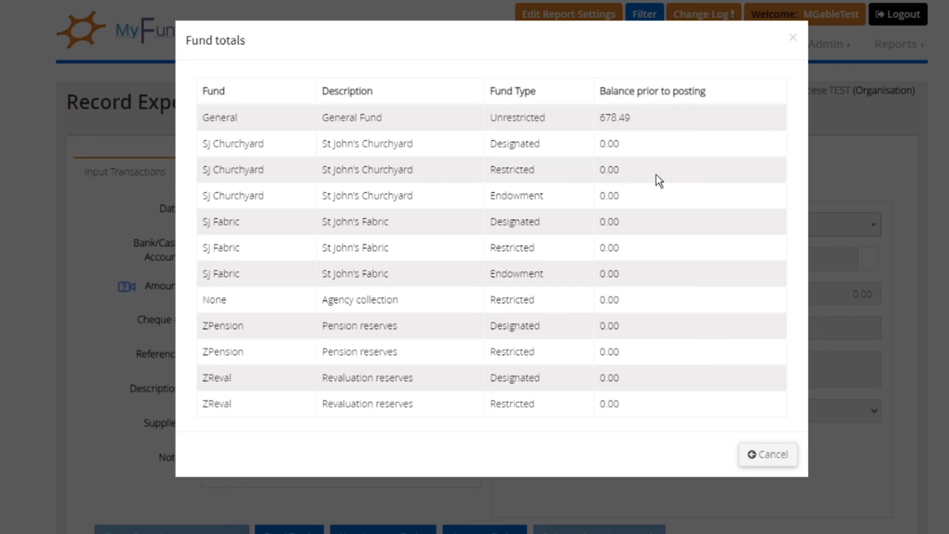
click(770, 459)
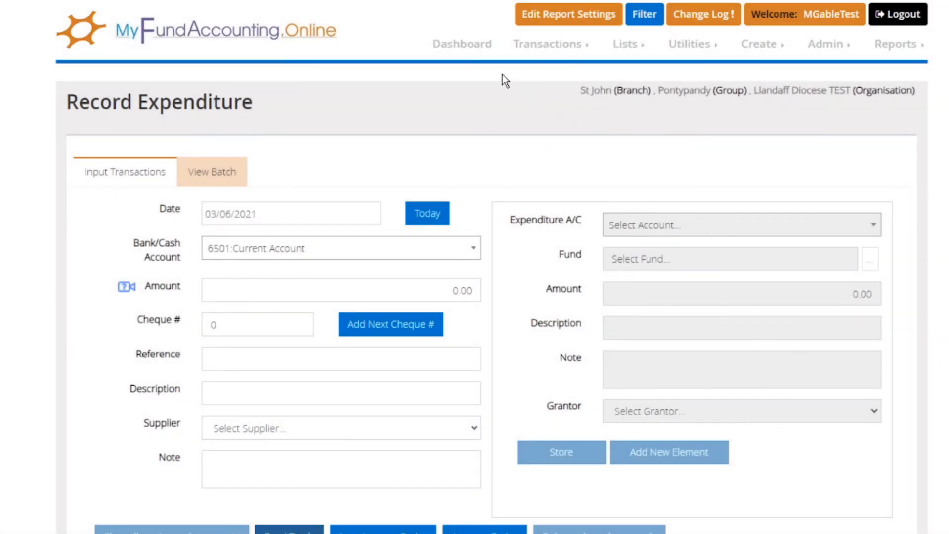
click(459, 48)
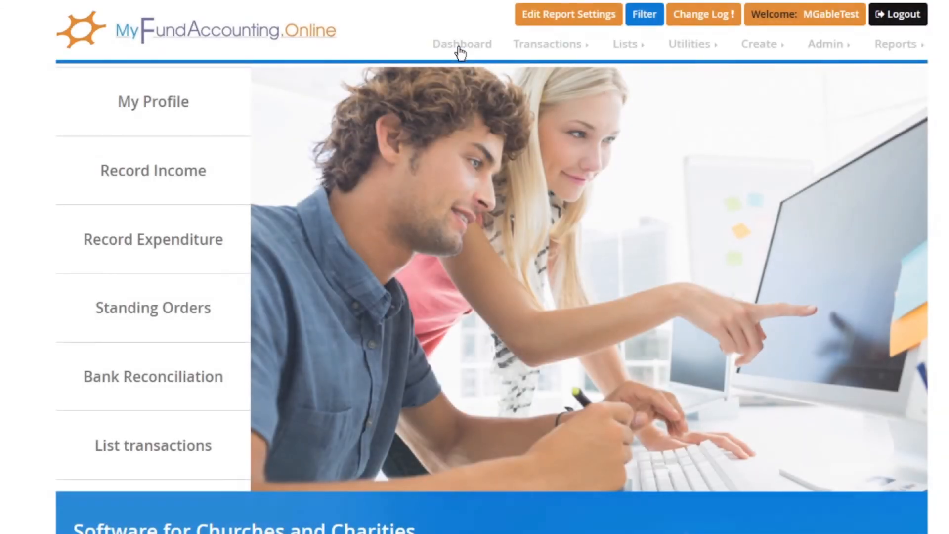